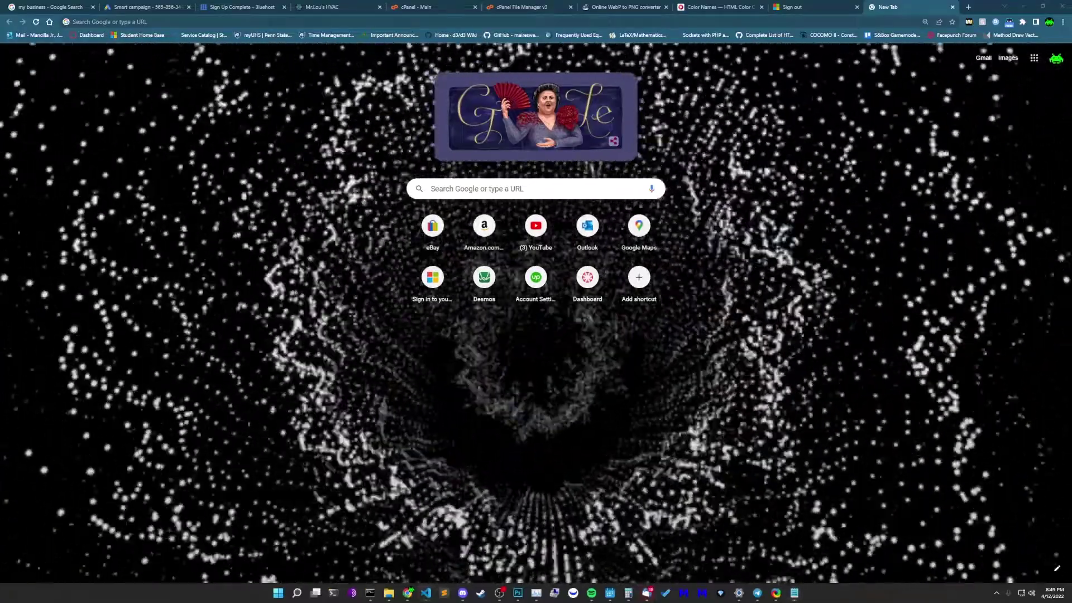
- In the project tree, collapse src and expand public and build, then bring up the build folder window
{"action": "key", "text": "alt+Tab"}
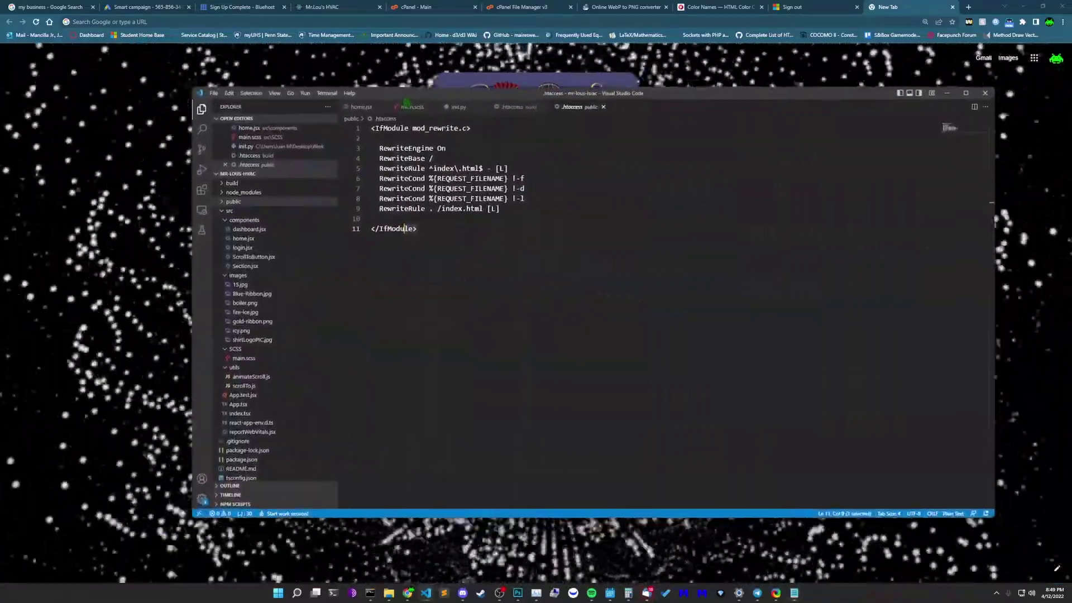
{"action": "left_click", "coordinate": [417, 229]}
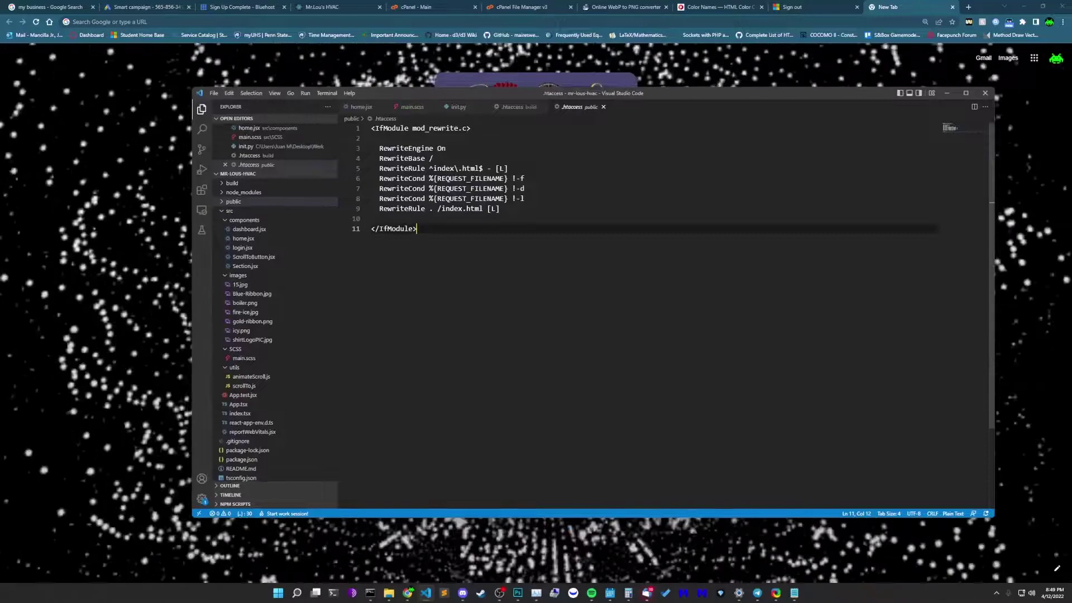
{"action": "mouse_move", "coordinate": [260, 252]}
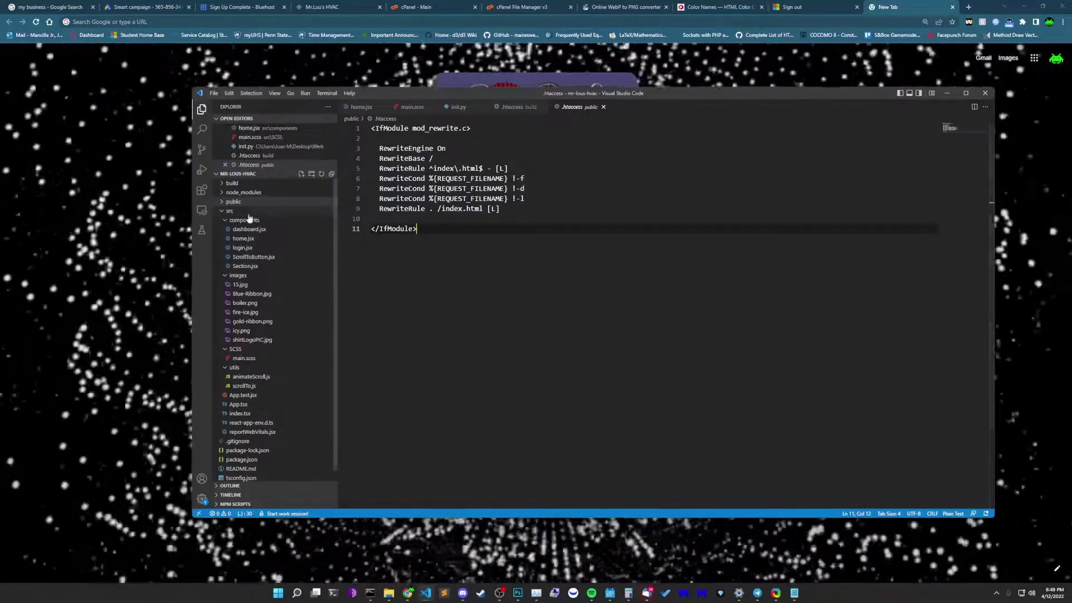
{"action": "left_click", "coordinate": [234, 212]}
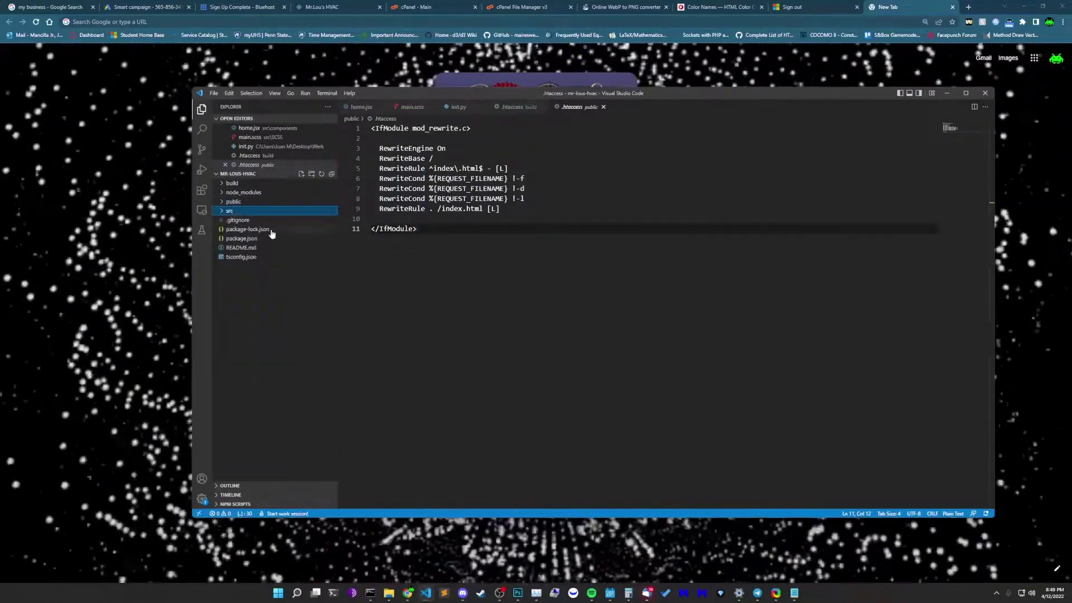
{"action": "left_click", "coordinate": [235, 202]}
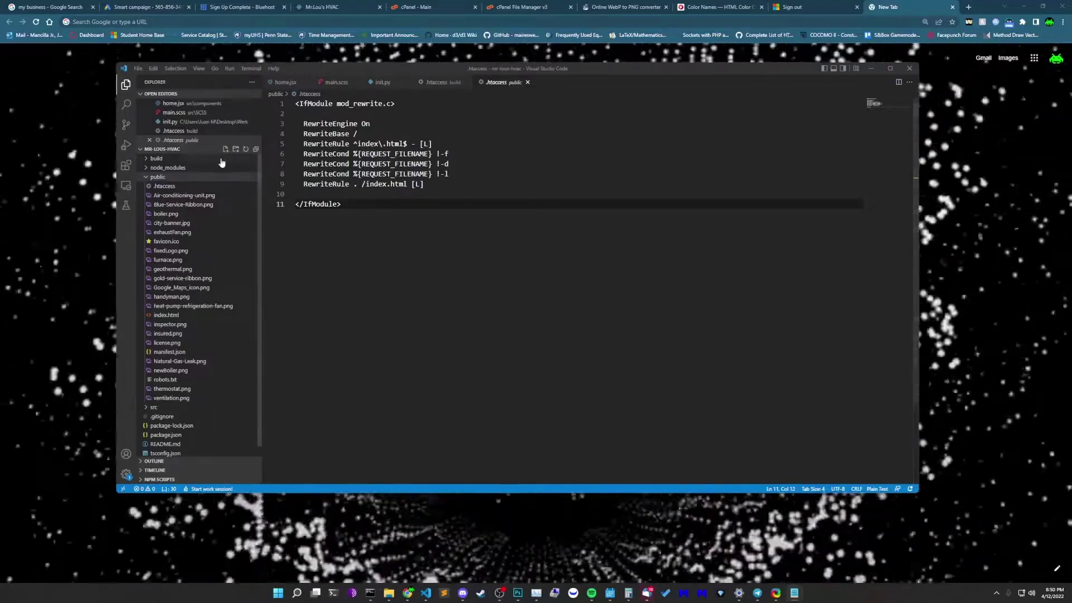
{"action": "left_click", "coordinate": [156, 159]}
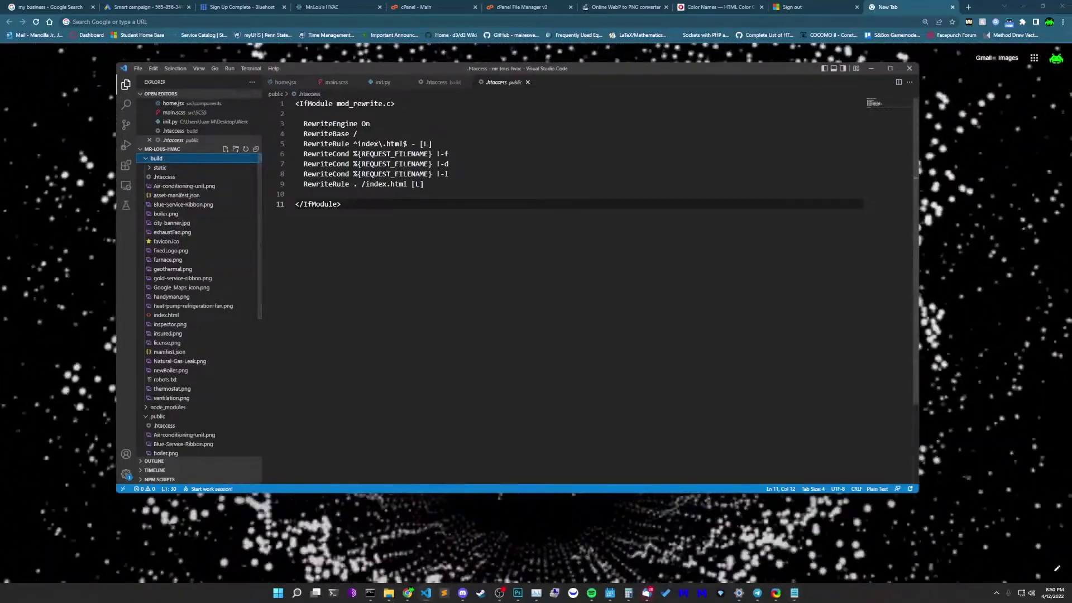
{"action": "left_click", "coordinate": [389, 593]}
- Reposition the build folder window, look inside static, return to build, and park the window right
{"action": "left_click", "coordinate": [352, 549]}
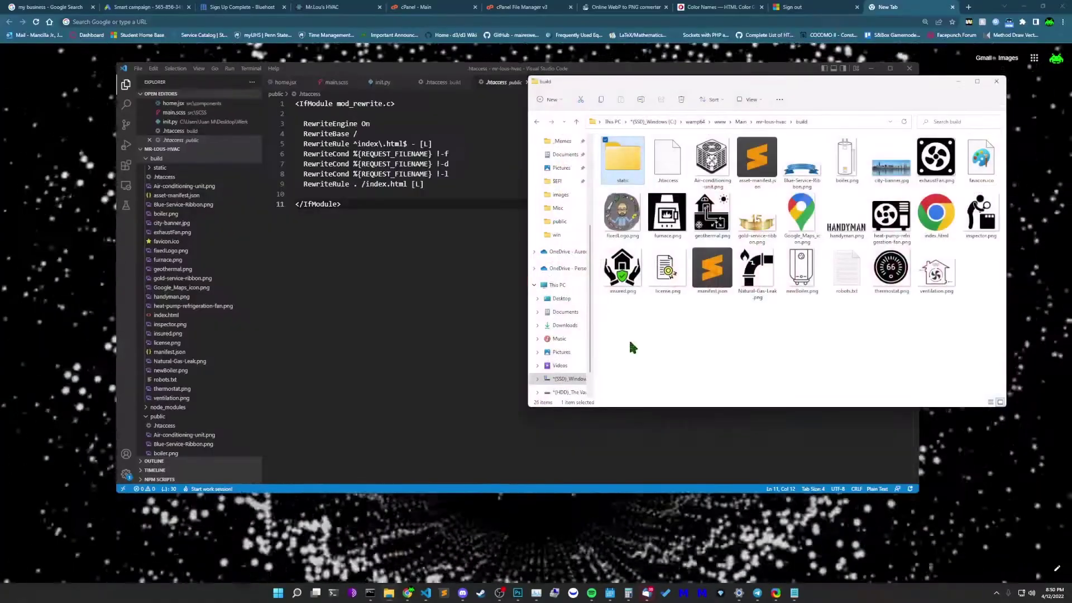
{"action": "left_click_drag", "start_coordinate": [718, 89], "coordinate": [502, 72]}
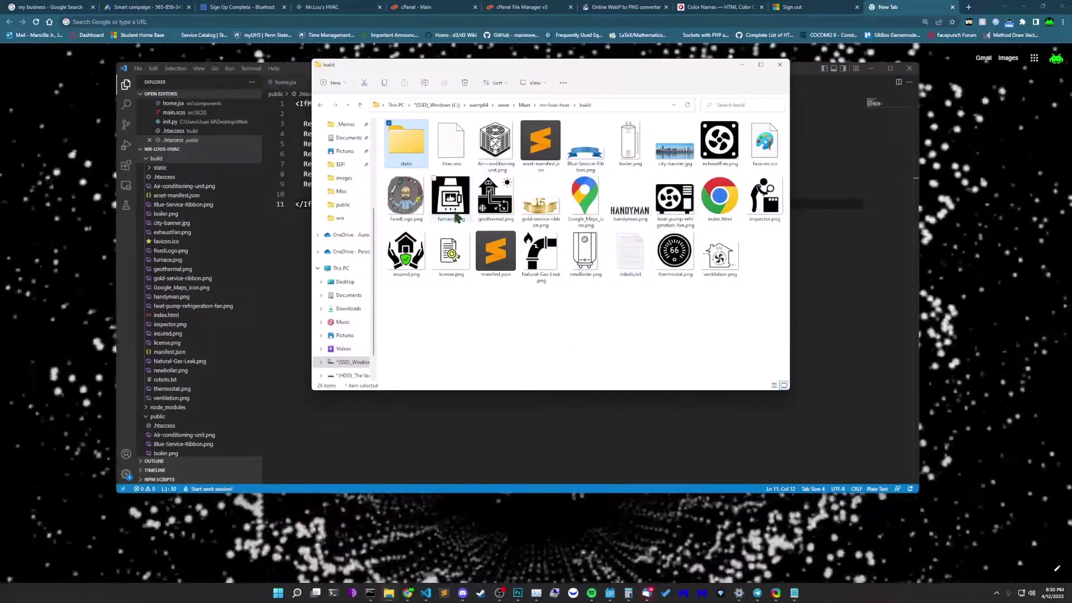
{"action": "double_click", "coordinate": [411, 144]}
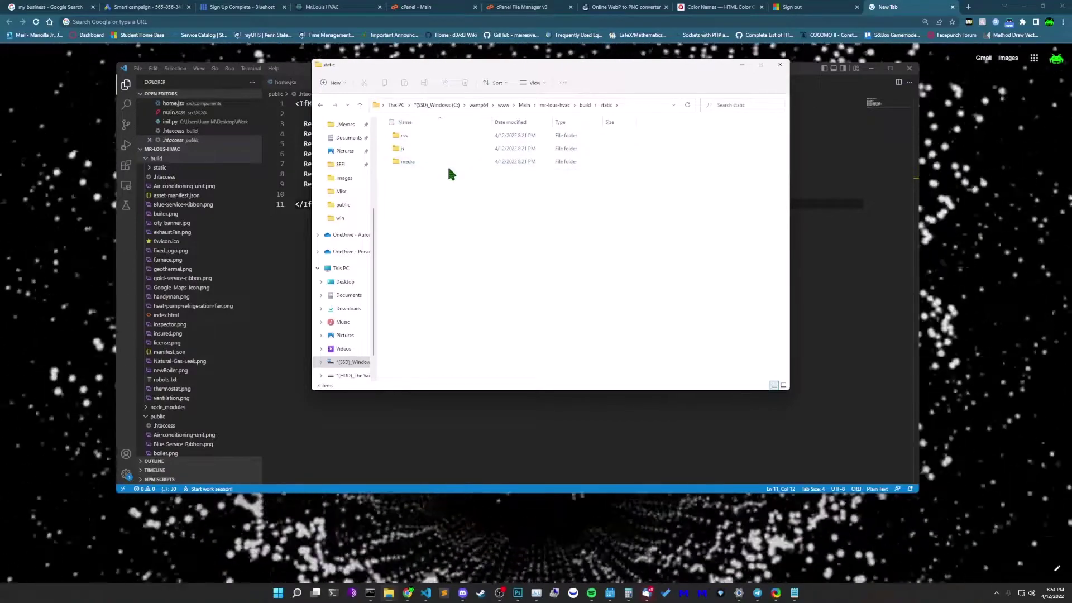
{"action": "left_click", "coordinate": [585, 105]}
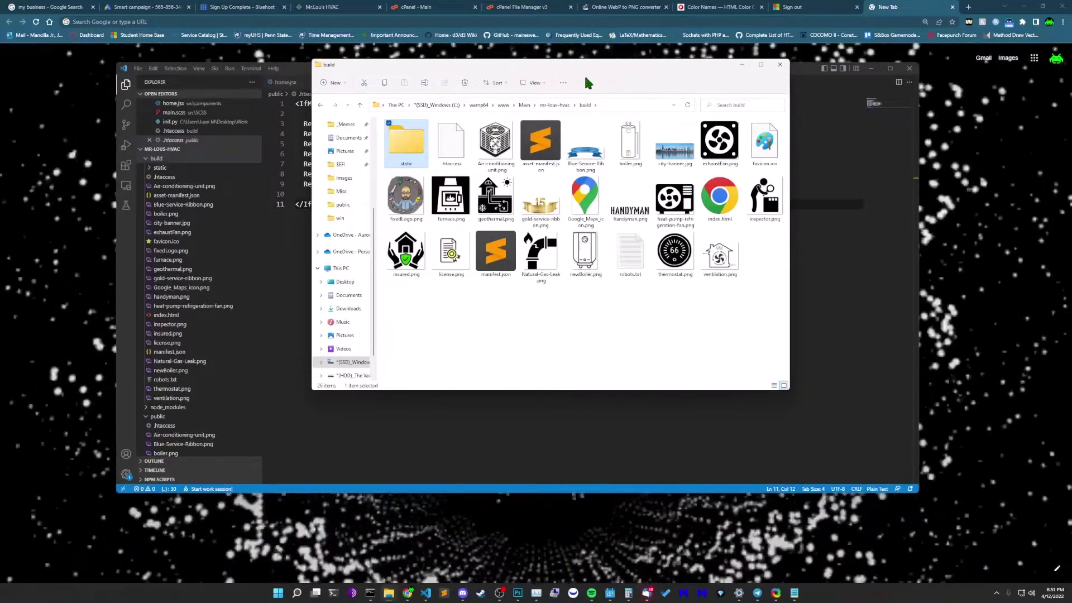
{"action": "left_click_drag", "start_coordinate": [587, 84], "coordinate": [1071, 94]}
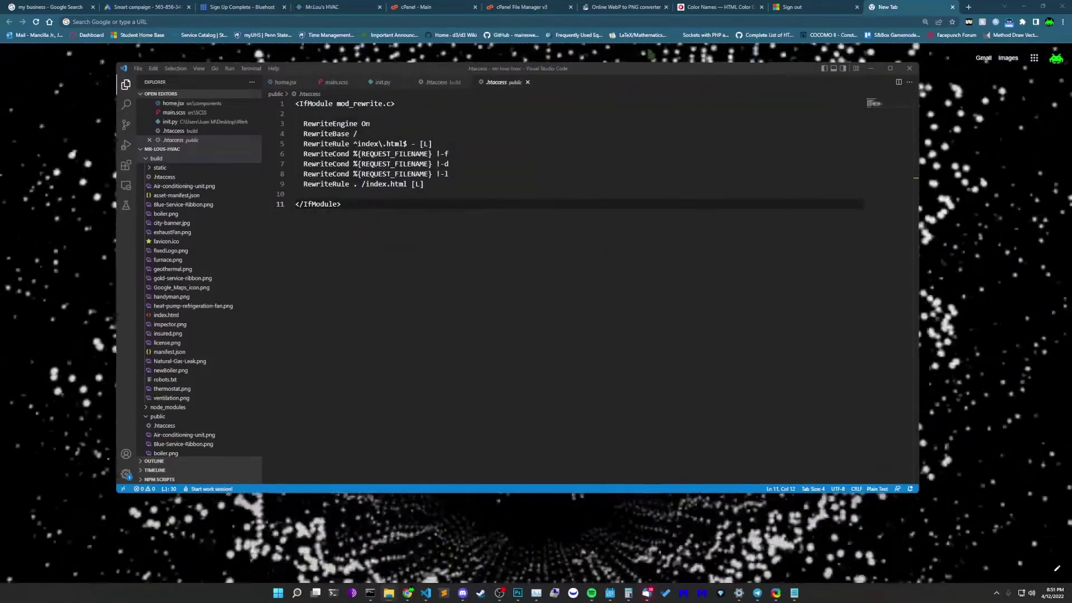
- Switch to Chrome showing the Bluehost cPanel main page
{"action": "key", "text": "alt+Tab"}
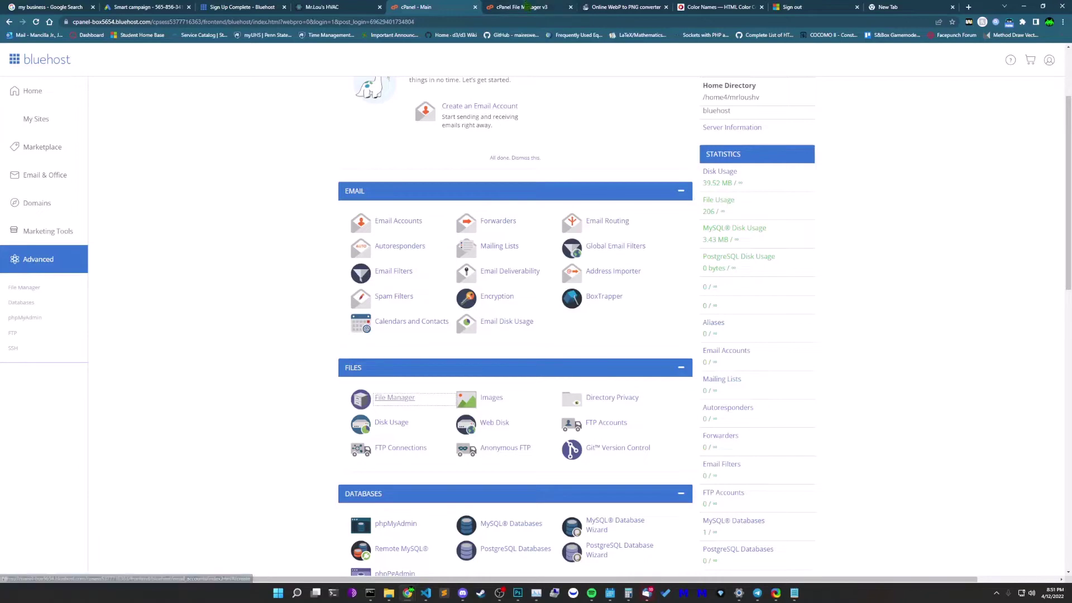
- Switch to the cPanel File Manager v3 tab listing public_html
{"action": "key", "text": "ctrl+Tab"}
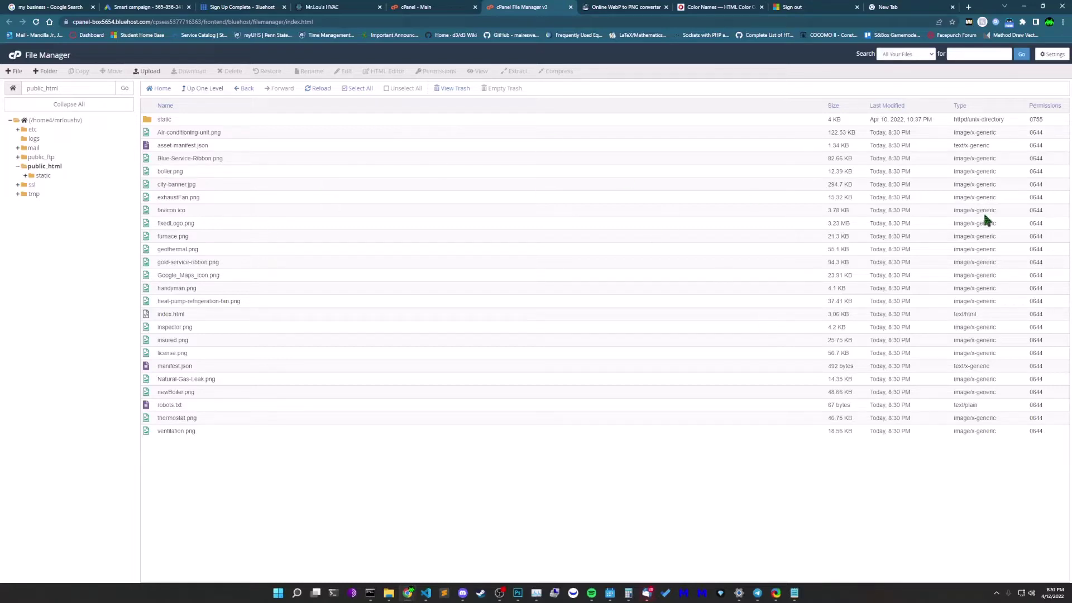
- Compare the local build folder with public_html, then go to the Mr.Lou's HVAC preview tab
{"action": "mouse_move", "coordinate": [1069, 75]}
{"action": "left_mouse_down"}
{"action": "mouse_move", "coordinate": [611, 102]}
{"action": "mouse_move", "coordinate": [623, 116]}
{"action": "left_mouse_up"}
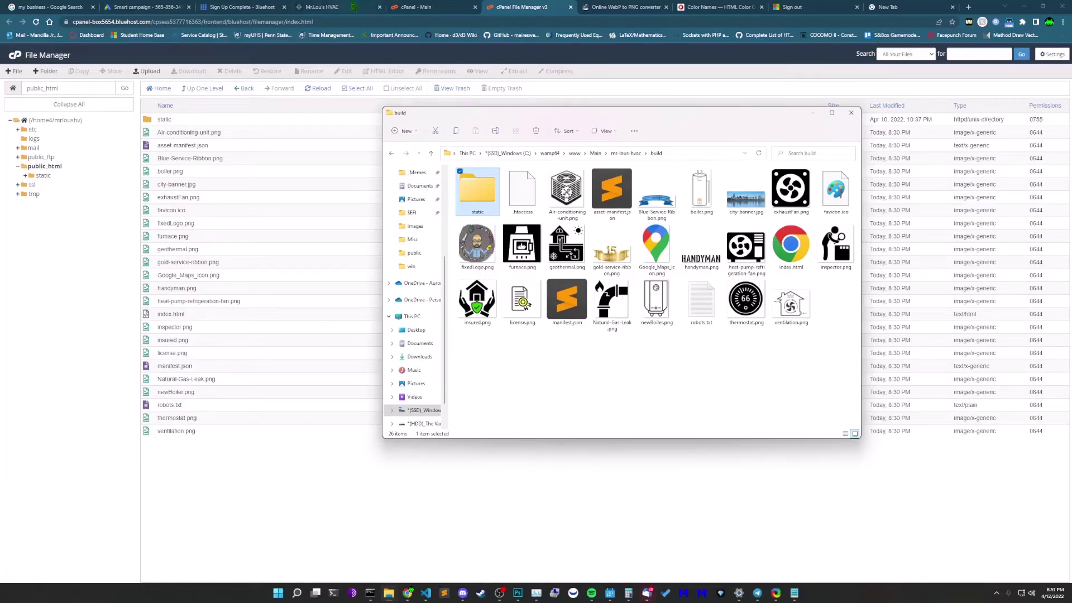
{"action": "left_click", "coordinate": [328, 7]}
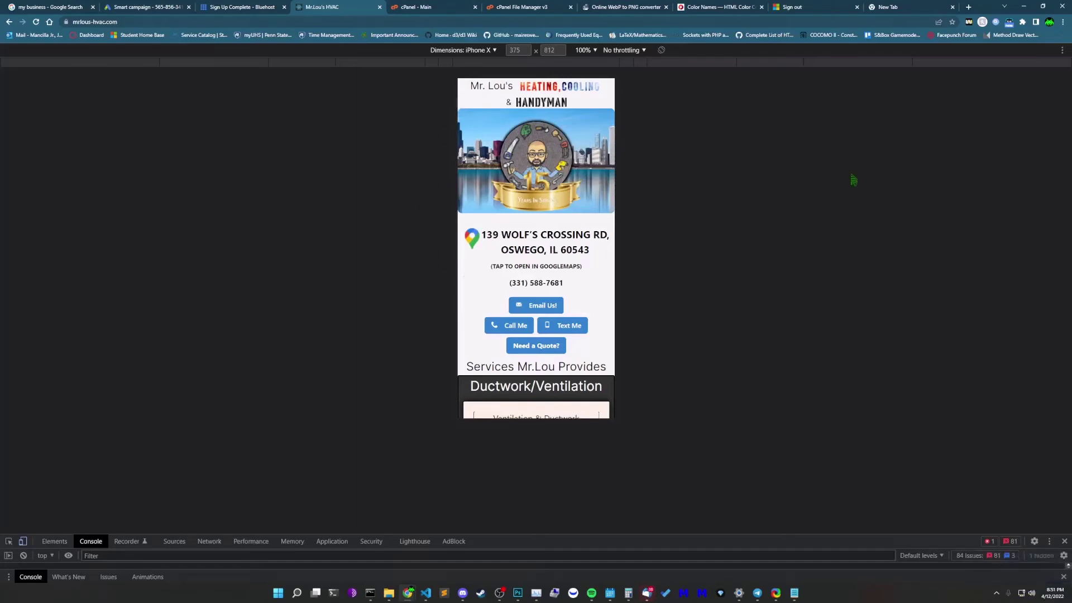
- Reload the Mr.Lou's HVAC mobile preview so it loads the uploaded build
{"action": "left_click", "coordinate": [36, 21]}
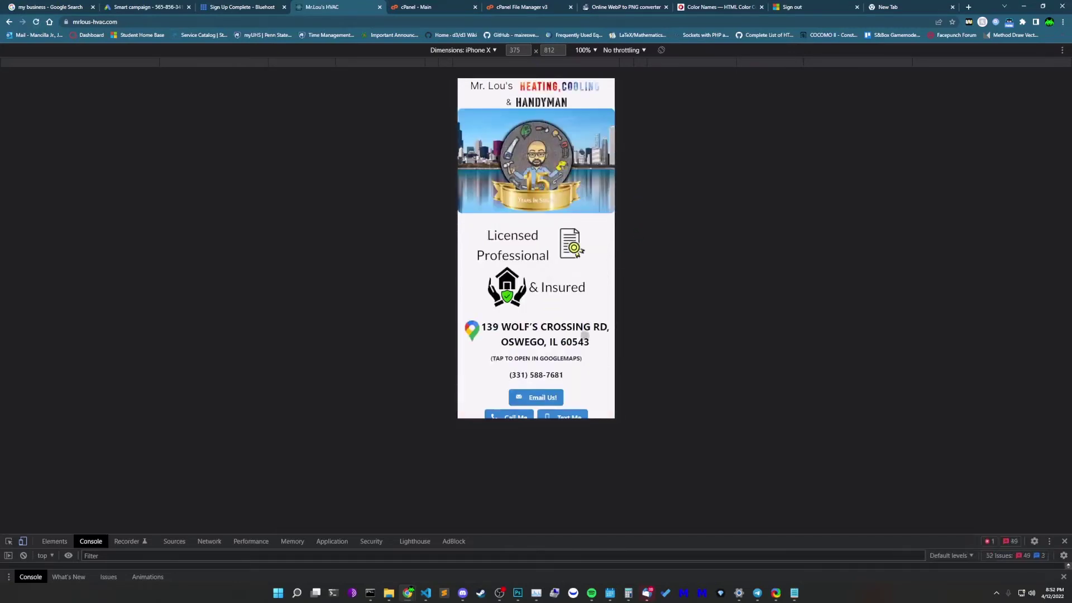
{"action": "scroll", "coordinate": [584, 334], "scroll_direction": "down", "scroll_amount": 3}
{"action": "scroll", "coordinate": [586, 251], "scroll_direction": "down", "scroll_amount": 3}
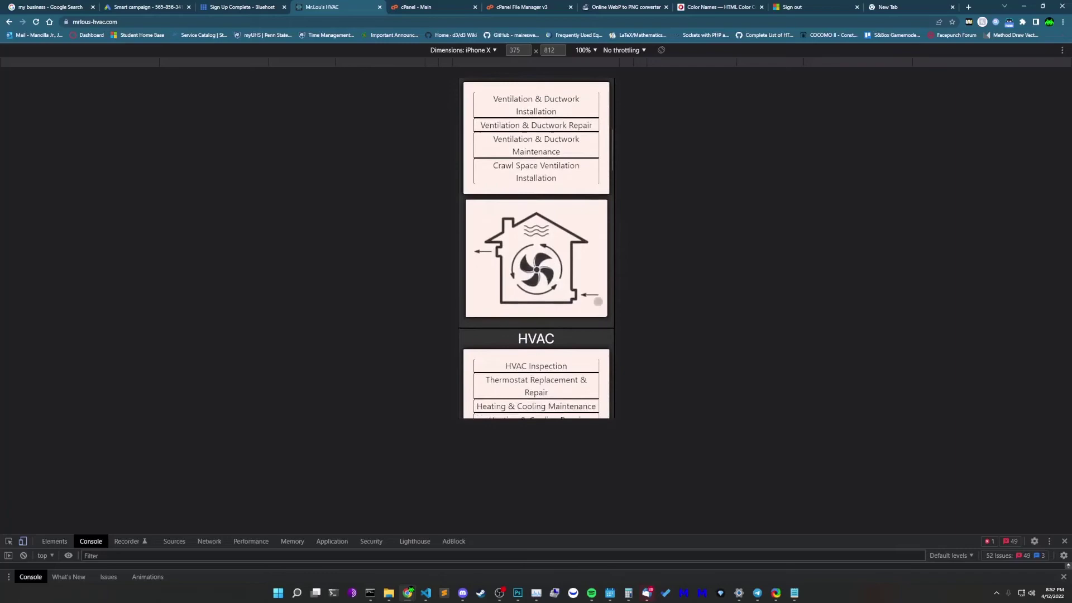
{"action": "scroll", "coordinate": [593, 174], "scroll_direction": "down", "scroll_amount": 5}
{"action": "scroll", "coordinate": [590, 174], "scroll_direction": "down", "scroll_amount": 5}
{"action": "scroll", "coordinate": [570, 202], "scroll_direction": "down", "scroll_amount": 5}
{"action": "scroll", "coordinate": [553, 222], "scroll_direction": "down", "scroll_amount": 2}
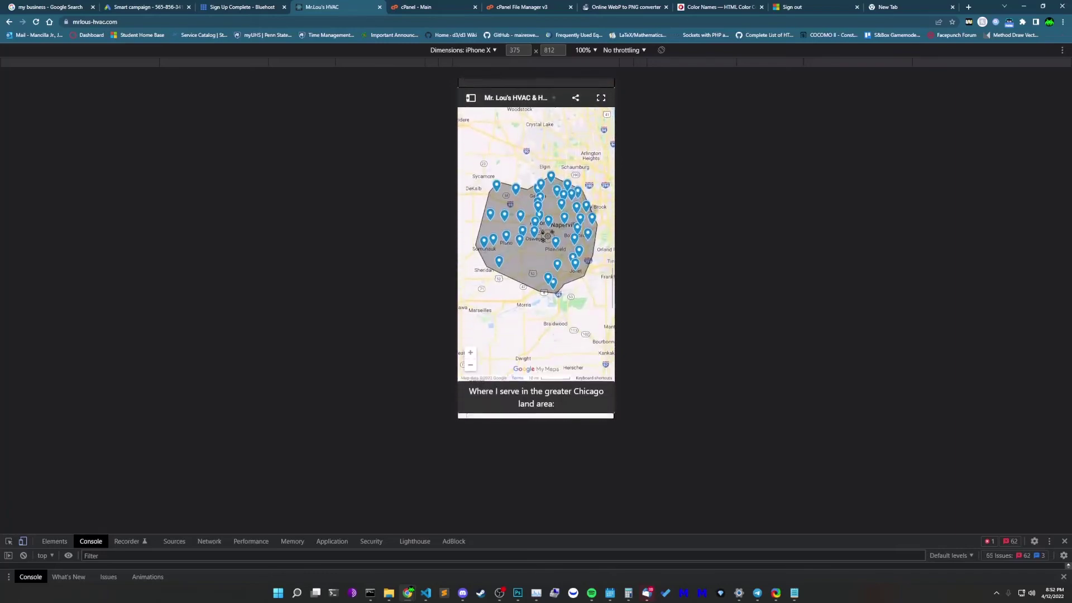
{"action": "scroll", "coordinate": [587, 209], "scroll_direction": "down", "scroll_amount": 5}
{"action": "scroll", "coordinate": [592, 144], "scroll_direction": "down", "scroll_amount": 3}
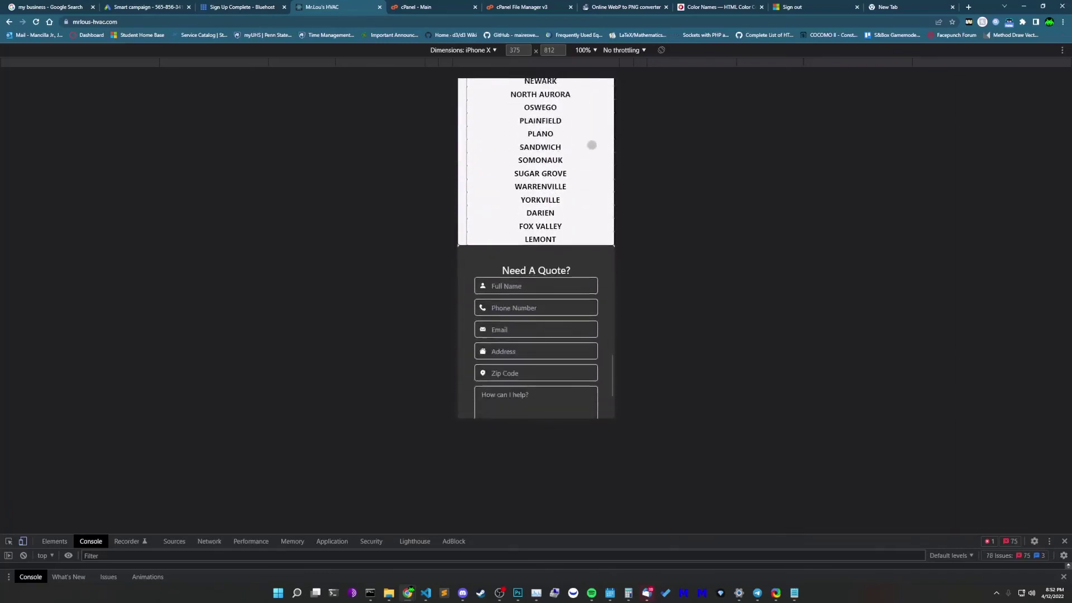
{"action": "scroll", "coordinate": [578, 193], "scroll_direction": "up", "scroll_amount": 8}
{"action": "scroll", "coordinate": [564, 238], "scroll_direction": "up", "scroll_amount": 10}
{"action": "scroll", "coordinate": [587, 248], "scroll_direction": "up", "scroll_amount": 10}
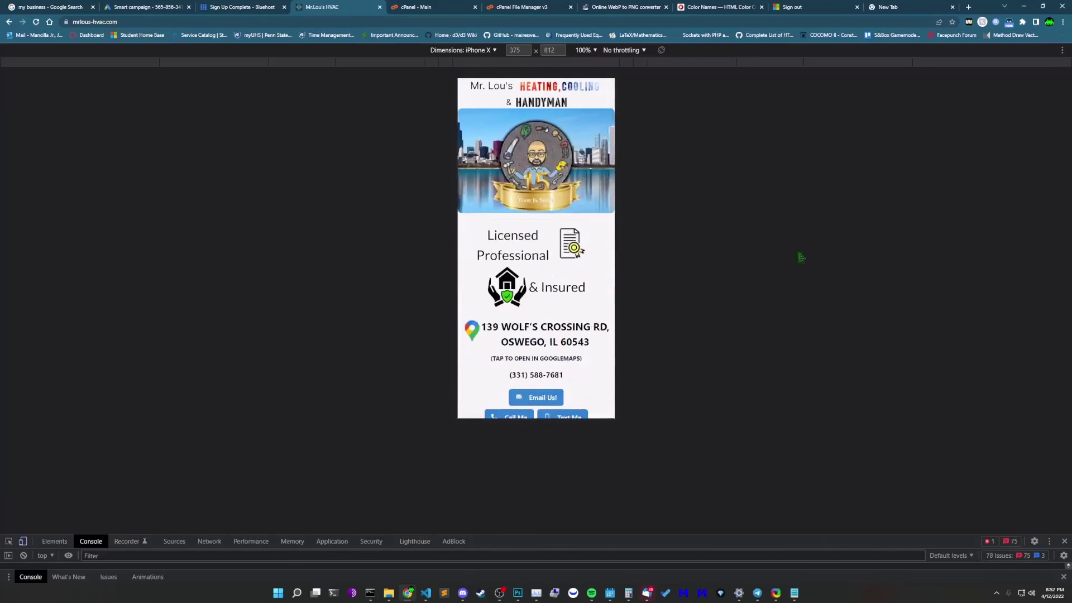